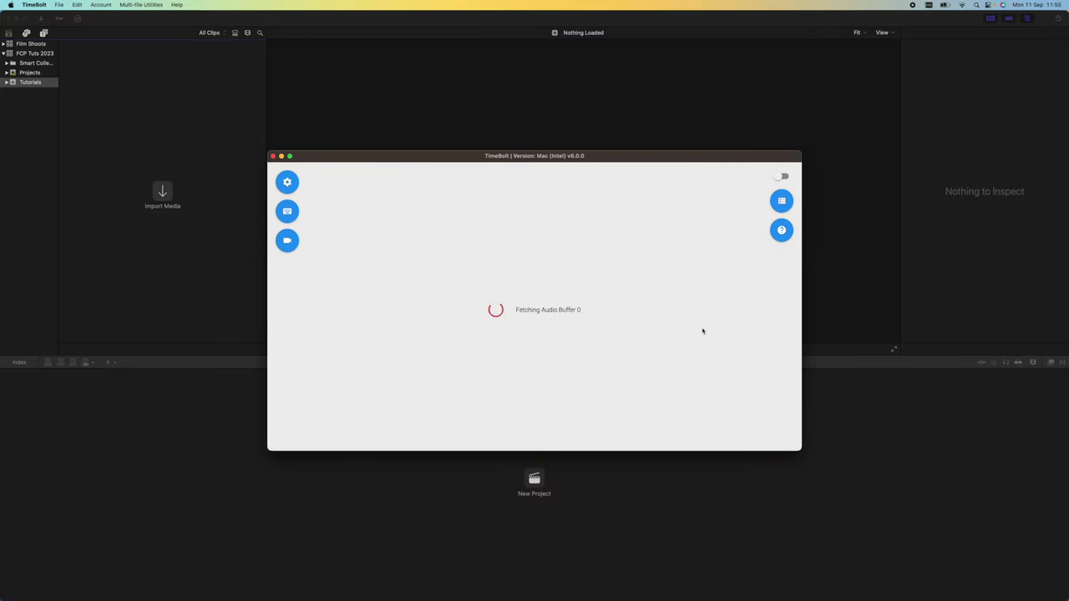
Export the silence-cut recording as FCPXML, import it into Final Cut Pro, and open the clip
{"action": "scroll", "coordinate": [535, 392], "scroll_direction": "right", "scroll_amount": 5}
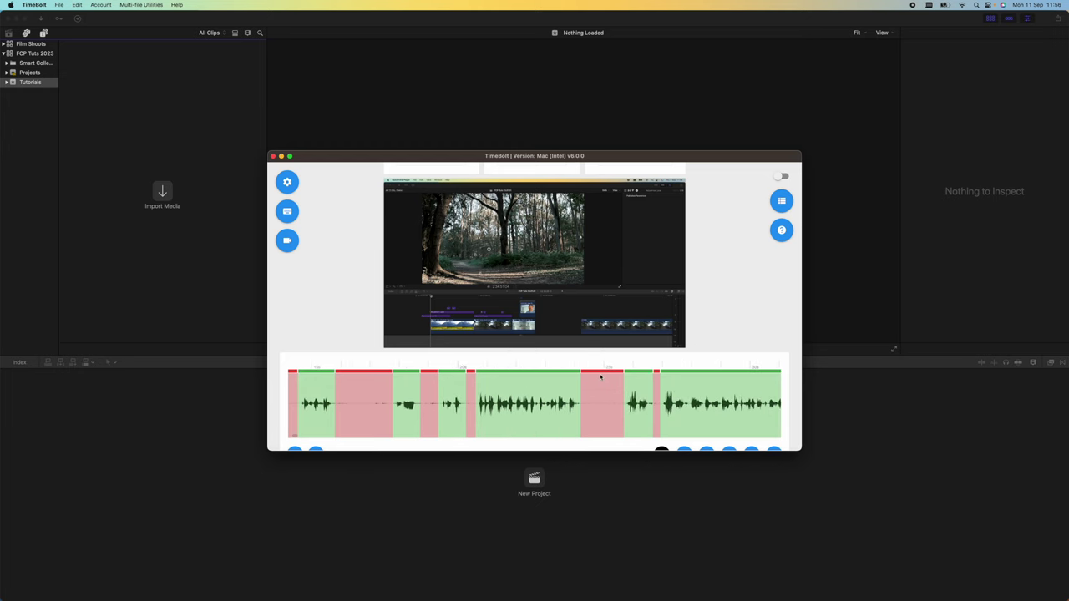
{"action": "scroll", "coordinate": [585, 388], "scroll_direction": "right", "scroll_amount": 3}
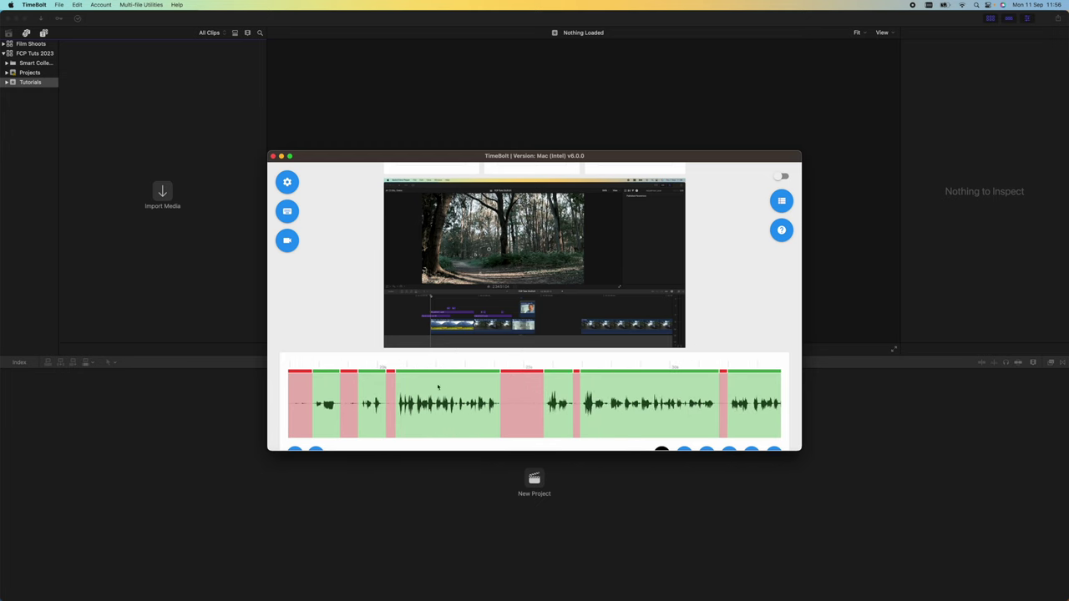
{"action": "scroll", "coordinate": [438, 387], "scroll_direction": "down", "scroll_amount": 10}
{"action": "left_click", "coordinate": [576, 355]}
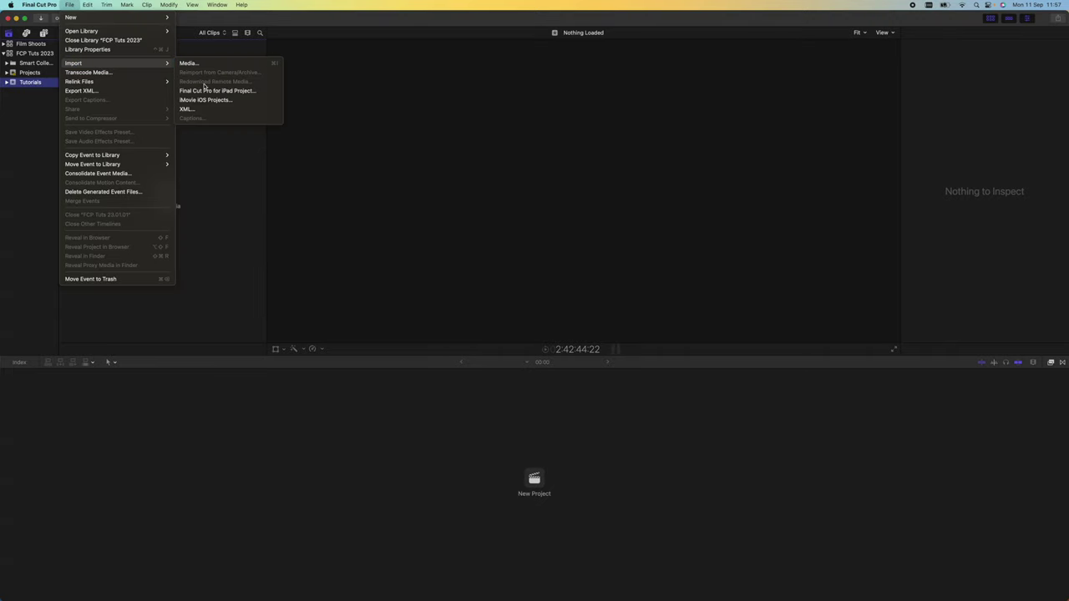
{"action": "left_click", "coordinate": [196, 111]}
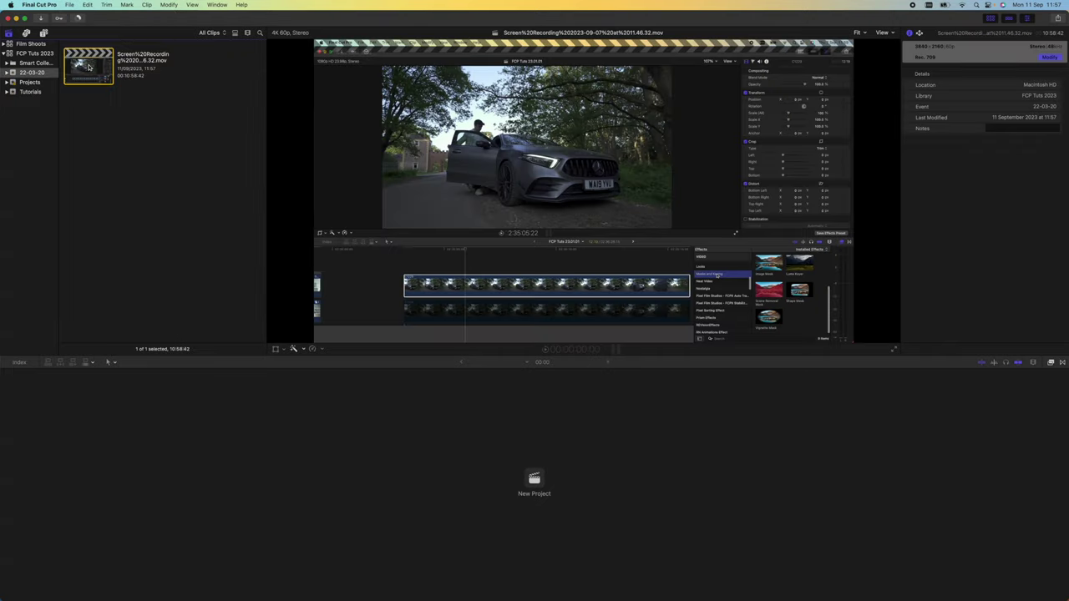
{"action": "double_click", "coordinate": [93, 69]}
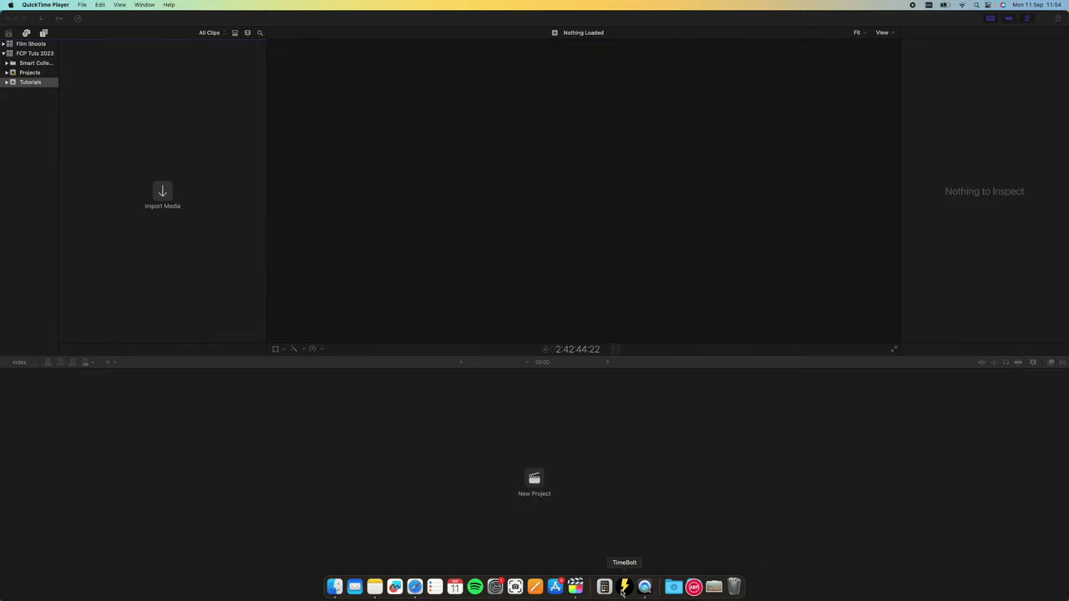
Load 'Screen Recording 2023-09-07 at 11.46.32.mov' into TimeBolt
{"action": "left_click", "coordinate": [621, 587]}
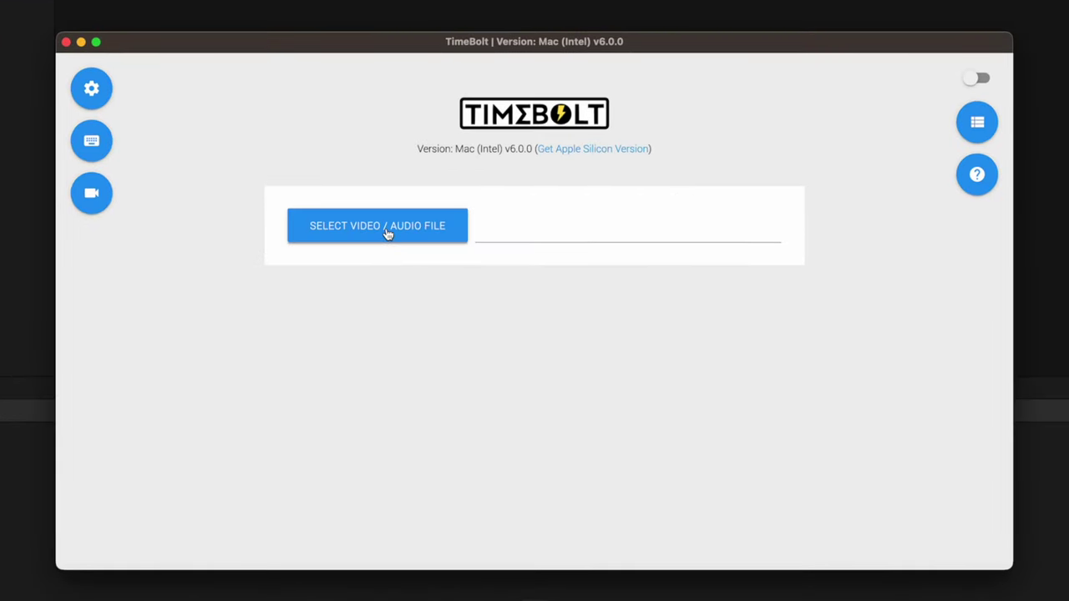
{"action": "left_click", "coordinate": [365, 217]}
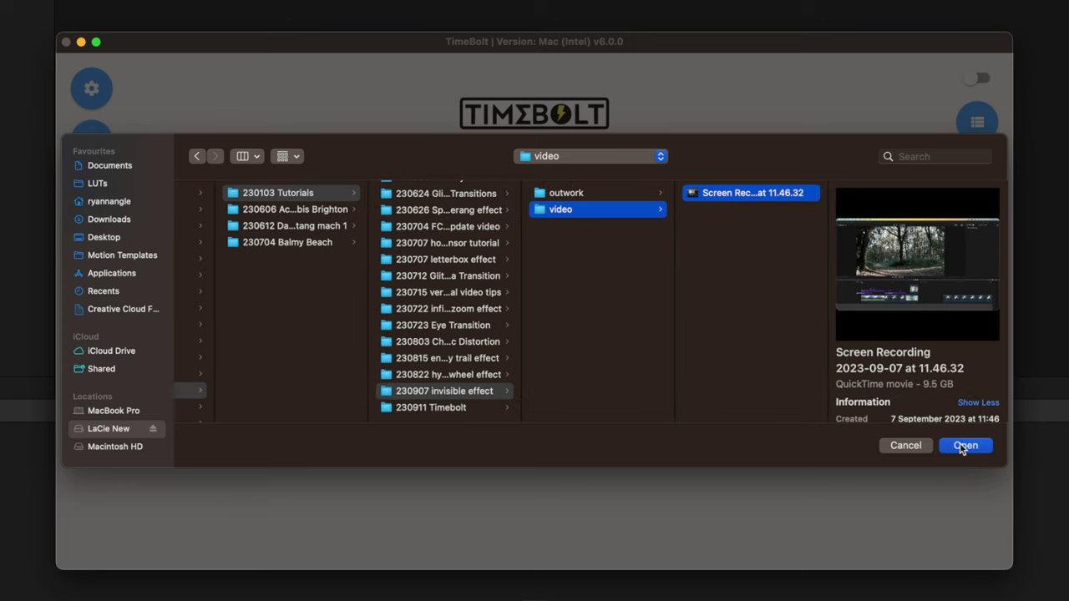
{"action": "left_click", "coordinate": [960, 443]}
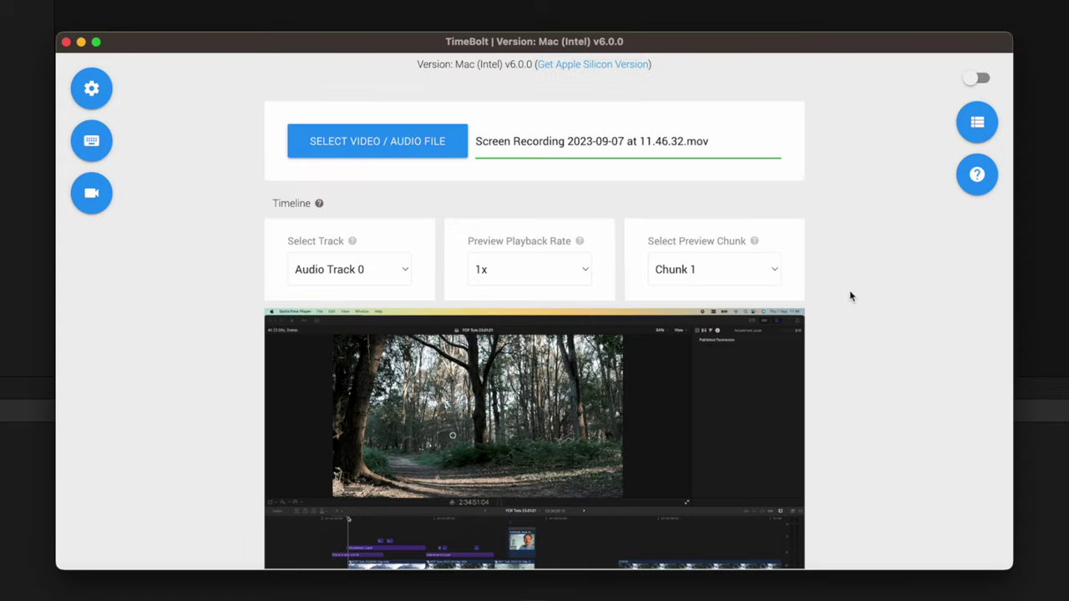
{"action": "scroll", "coordinate": [860, 334], "scroll_direction": "down", "scroll_amount": 5}
{"action": "scroll", "coordinate": [457, 351], "scroll_direction": "up", "scroll_amount": 2}
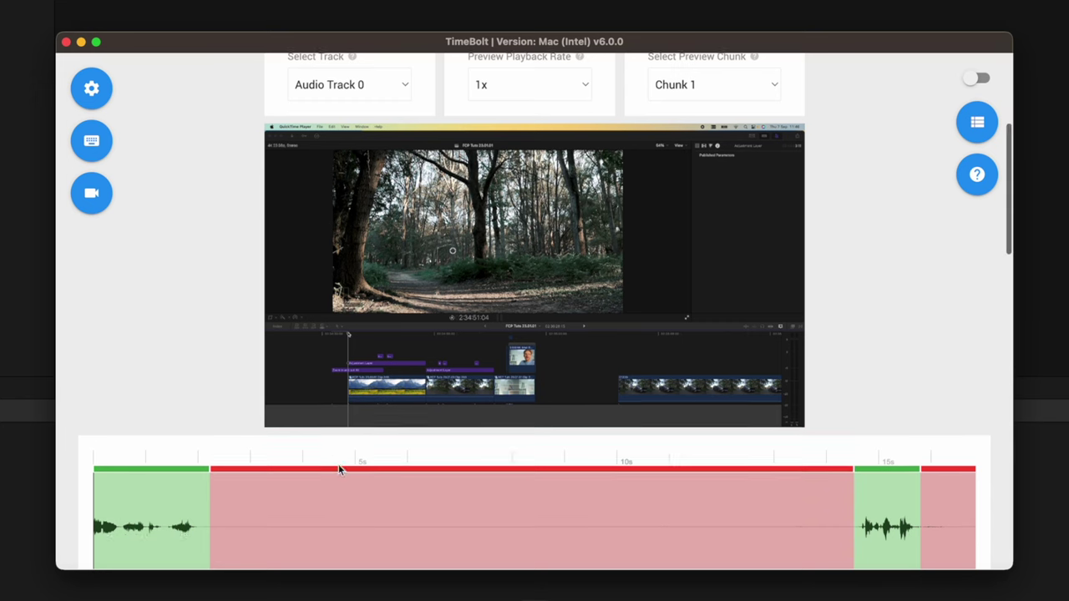
{"action": "scroll", "coordinate": [333, 465], "scroll_direction": "down", "scroll_amount": 2}
{"action": "scroll", "coordinate": [337, 464], "scroll_direction": "right", "scroll_amount": 6}
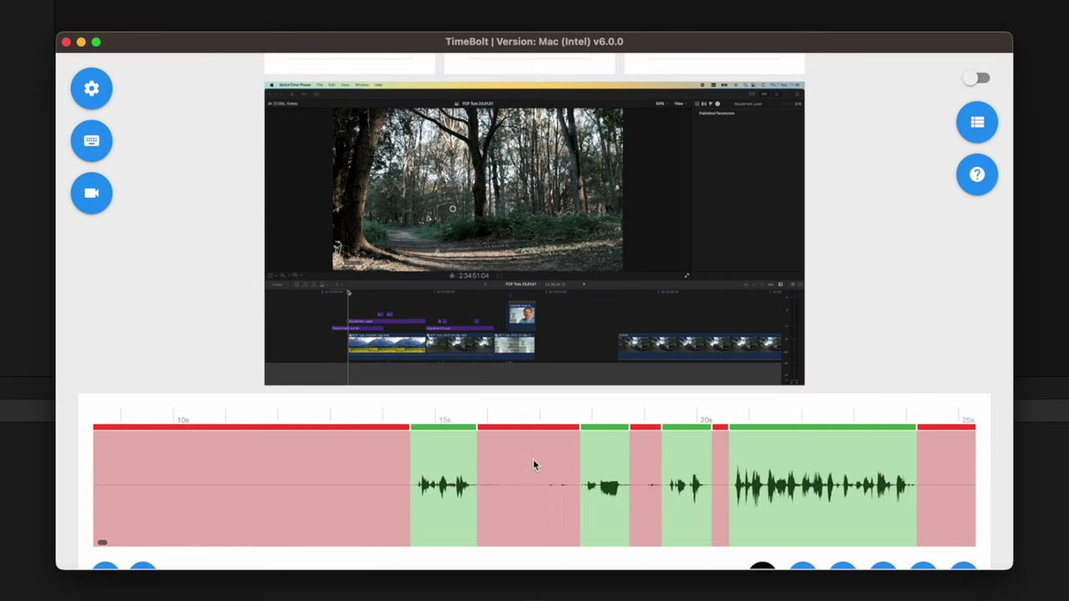
{"action": "scroll", "coordinate": [542, 464], "scroll_direction": "right", "scroll_amount": 4}
{"action": "scroll", "coordinate": [652, 456], "scroll_direction": "right", "scroll_amount": 1}
{"action": "scroll", "coordinate": [652, 456], "scroll_direction": "right", "scroll_amount": 2}
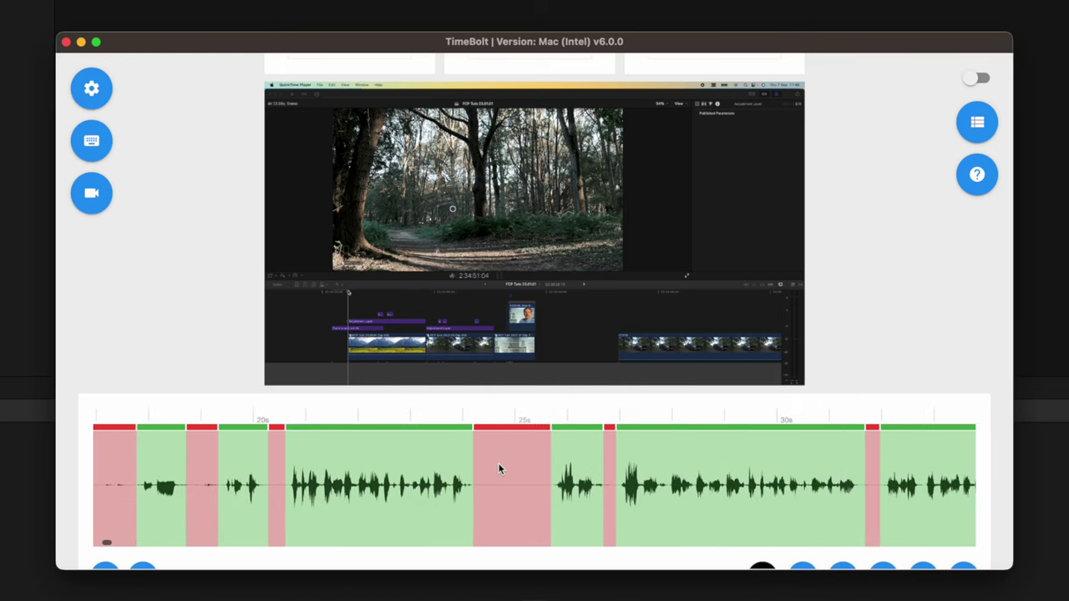
{"action": "scroll", "coordinate": [362, 453], "scroll_direction": "right", "scroll_amount": 2}
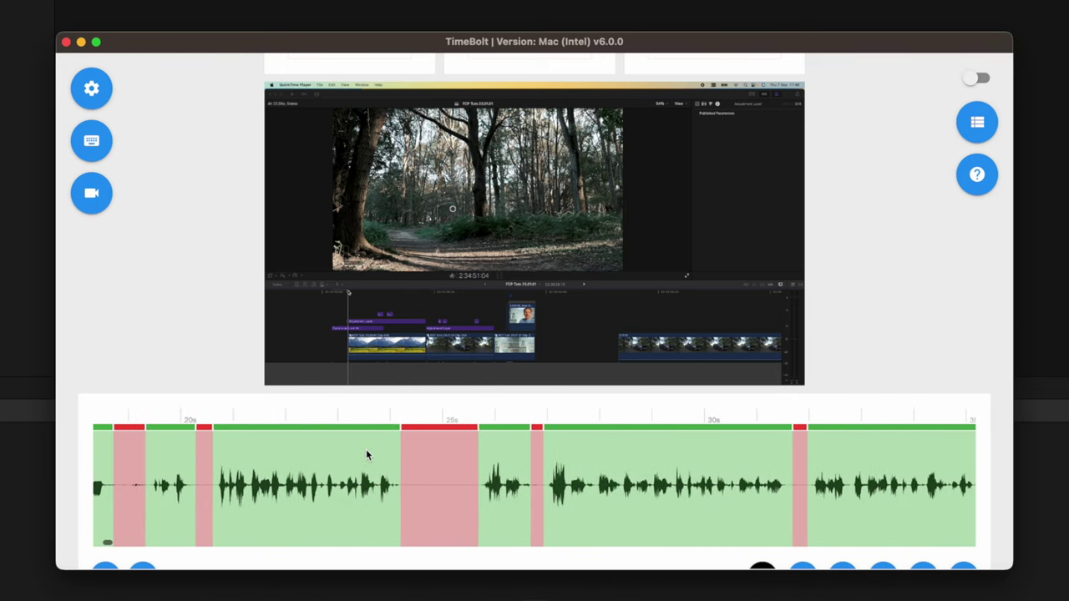
{"action": "scroll", "coordinate": [412, 424], "scroll_direction": "down", "scroll_amount": 2}
{"action": "scroll", "coordinate": [435, 385], "scroll_direction": "right", "scroll_amount": 1}
{"action": "scroll", "coordinate": [435, 385], "scroll_direction": "right", "scroll_amount": 20}
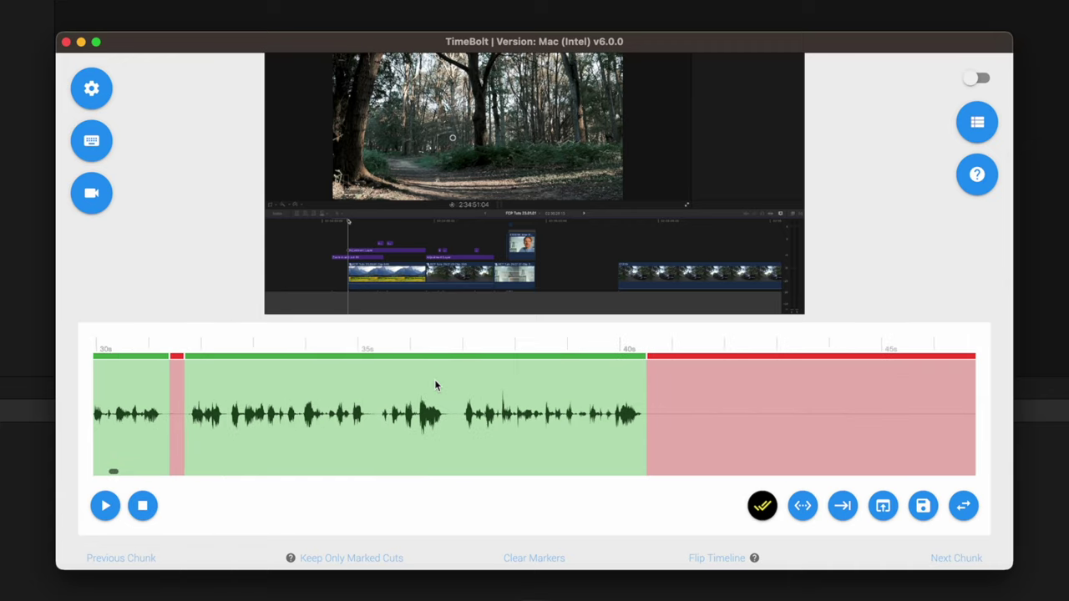
{"action": "scroll", "coordinate": [437, 379], "scroll_direction": "down", "scroll_amount": 15}
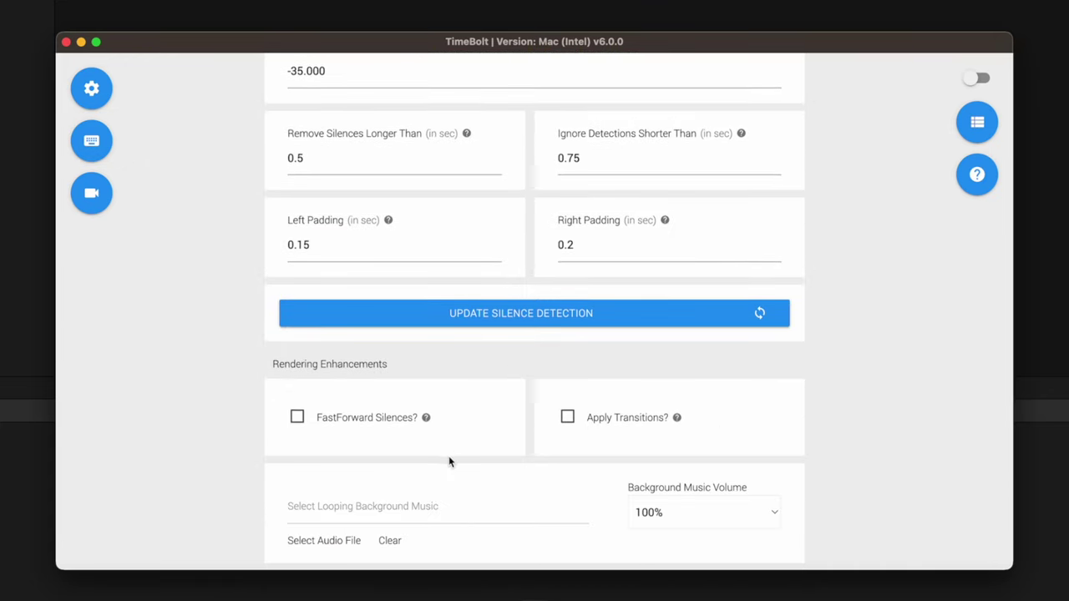
{"action": "scroll", "coordinate": [503, 396], "scroll_direction": "down", "scroll_amount": 10}
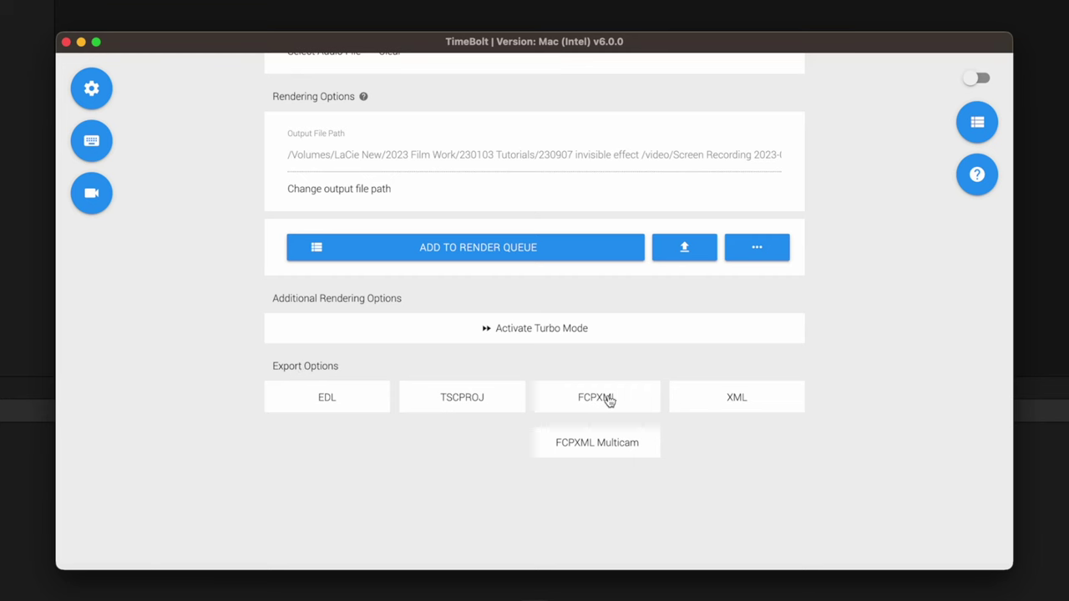
Export the recording's silence cuts as an FCPXML file beside the source video
{"action": "left_click", "coordinate": [610, 400]}
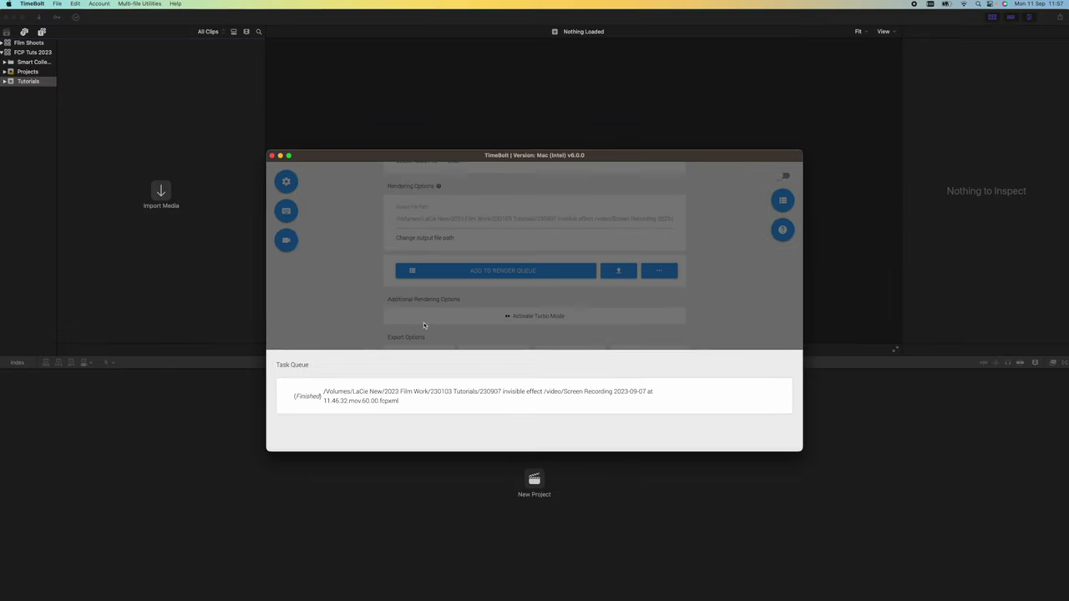
Back in Final Cut Pro, start an XML import from the File > Import menu
{"action": "left_click", "coordinate": [224, 261]}
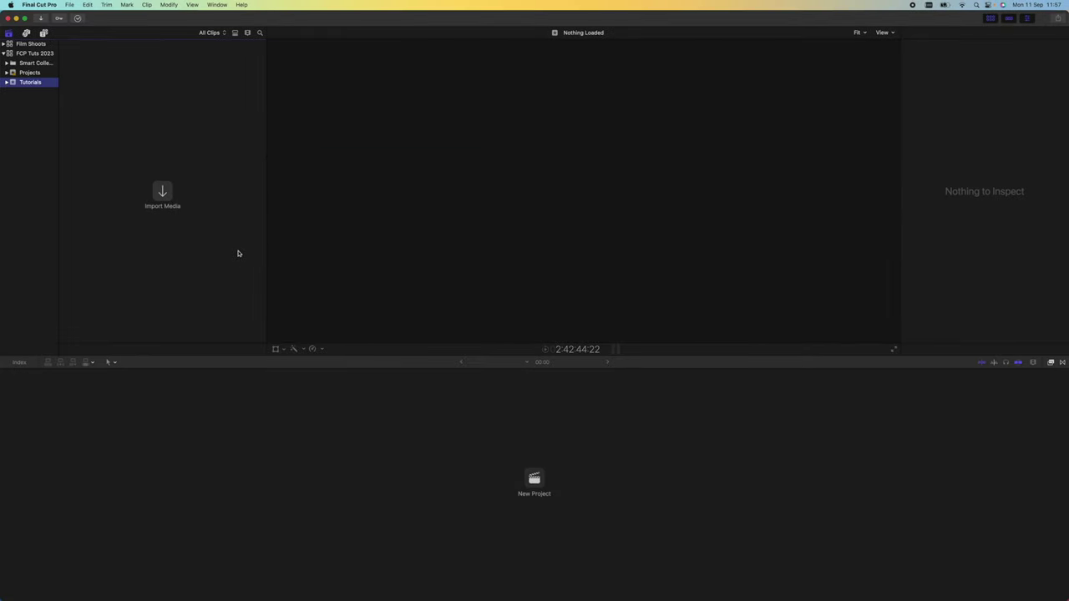
{"action": "left_click", "coordinate": [70, 5]}
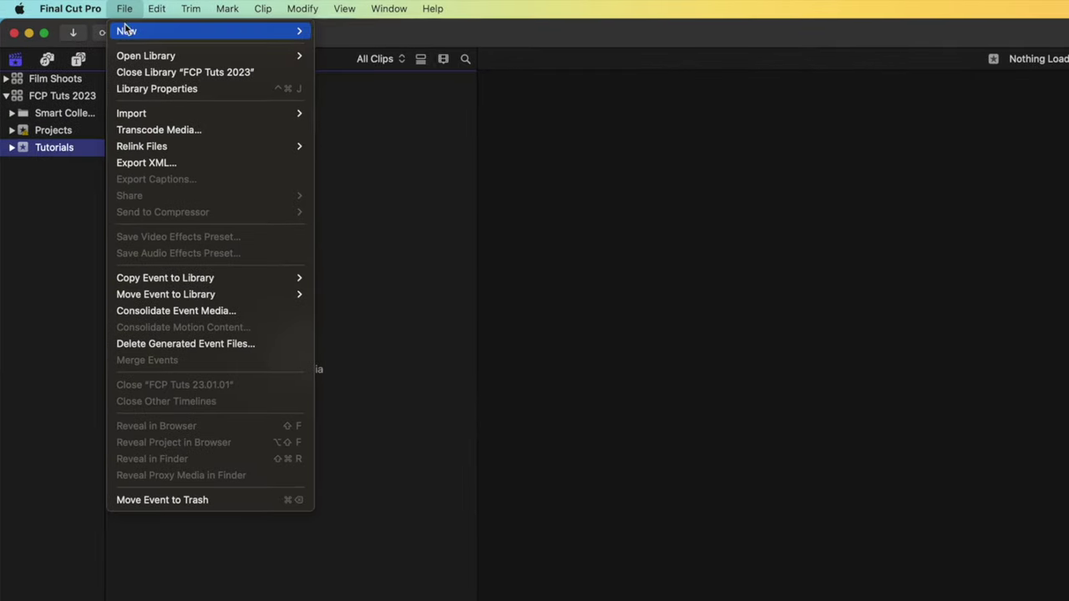
{"action": "mouse_move", "coordinate": [144, 101]}
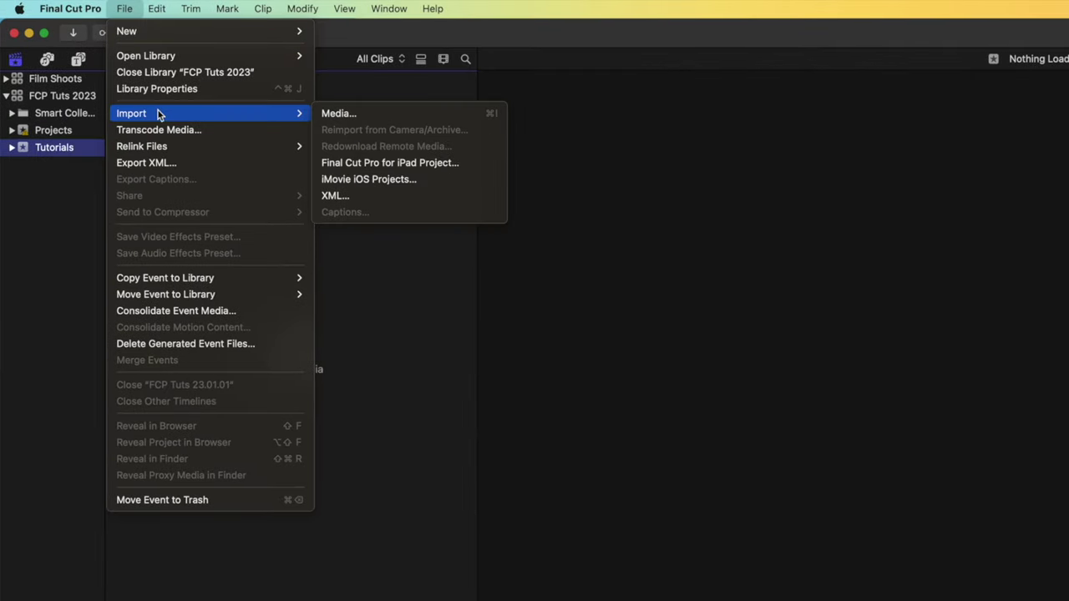
{"action": "left_click", "coordinate": [351, 200]}
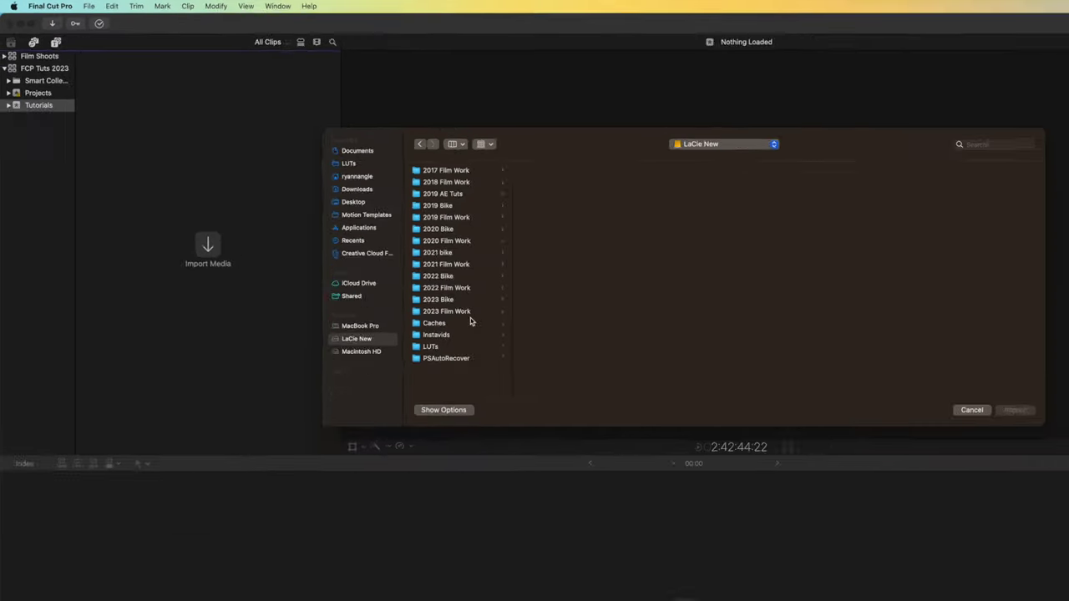
Import the screen recording's FCP XML from 2023 Film Work > 230103 Tutorials > 230907 invisible effect > video
{"action": "left_click", "coordinate": [664, 438]}
{"action": "left_click", "coordinate": [450, 134]}
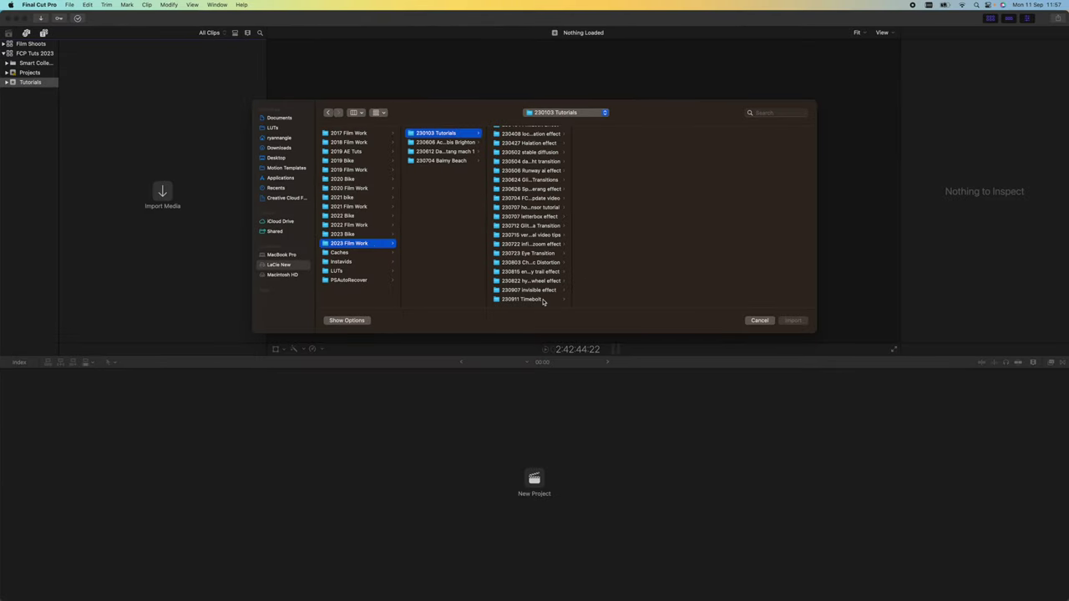
{"action": "left_click", "coordinate": [544, 290]}
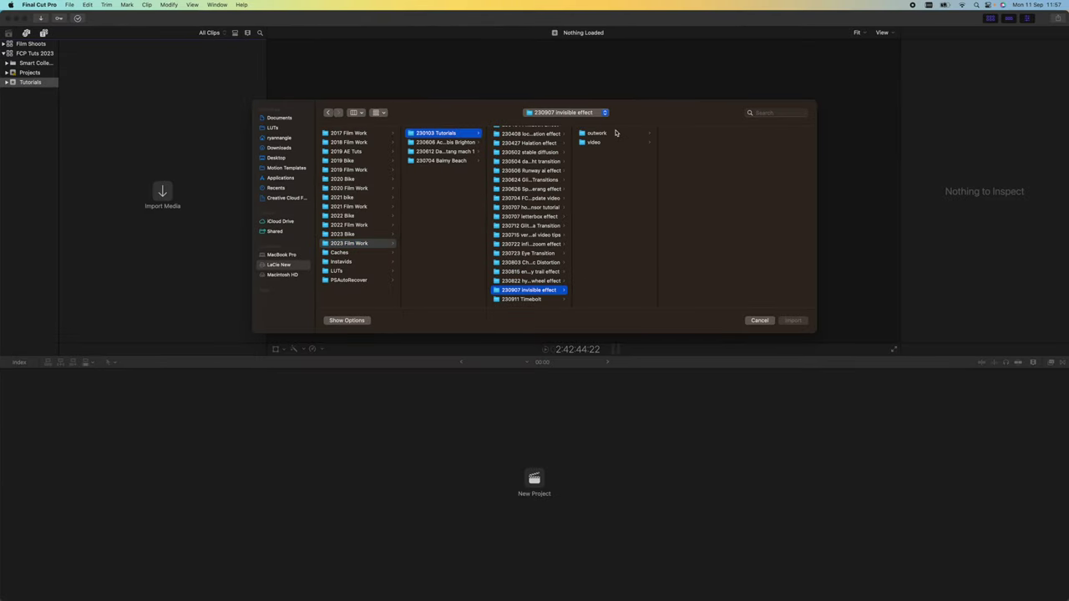
{"action": "left_click", "coordinate": [612, 145]}
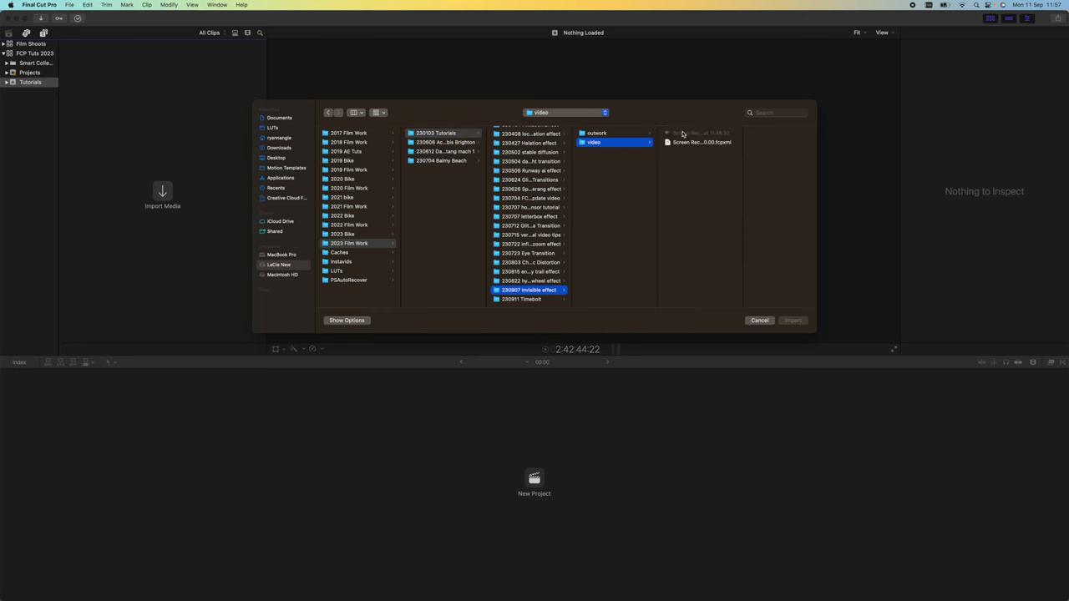
{"action": "left_click", "coordinate": [686, 144]}
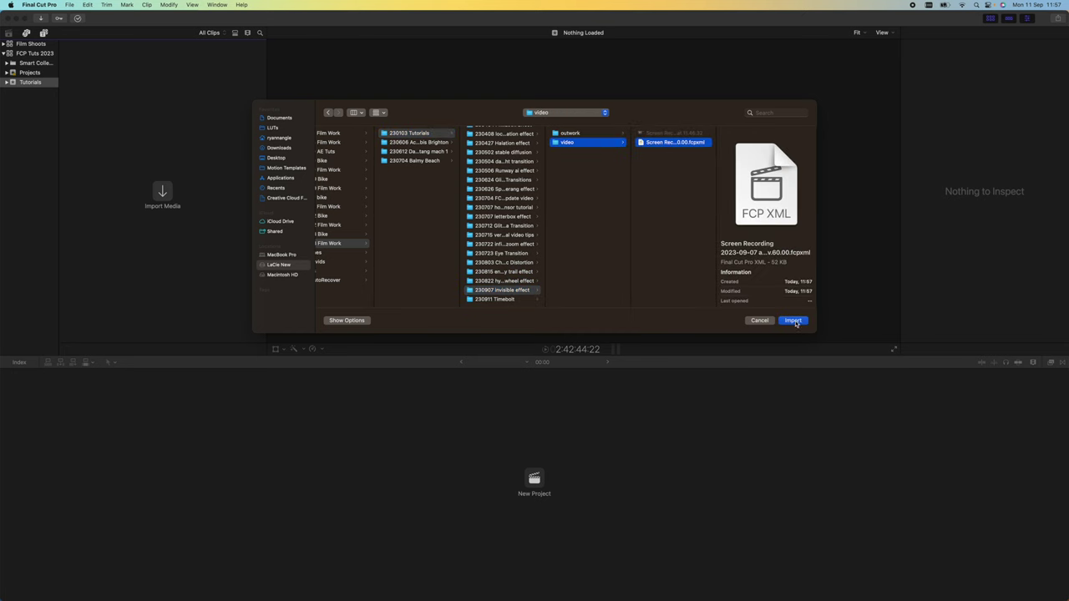
{"action": "left_click", "coordinate": [793, 321]}
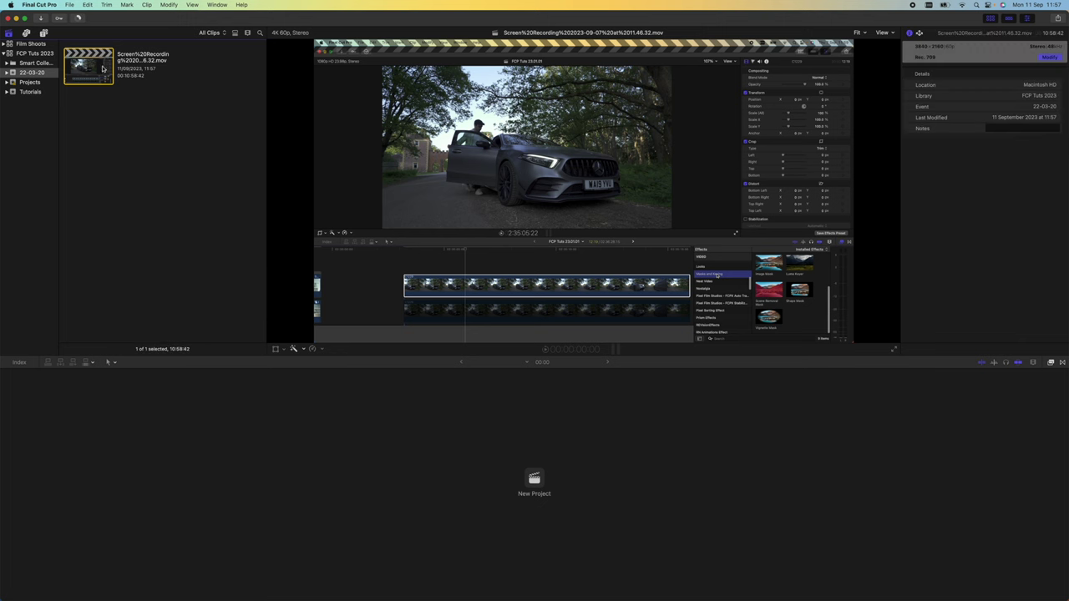
Open the imported cut in the timeline, zoom in with Cmd+=, and drag an edit point to trim
{"action": "double_click", "coordinate": [87, 69]}
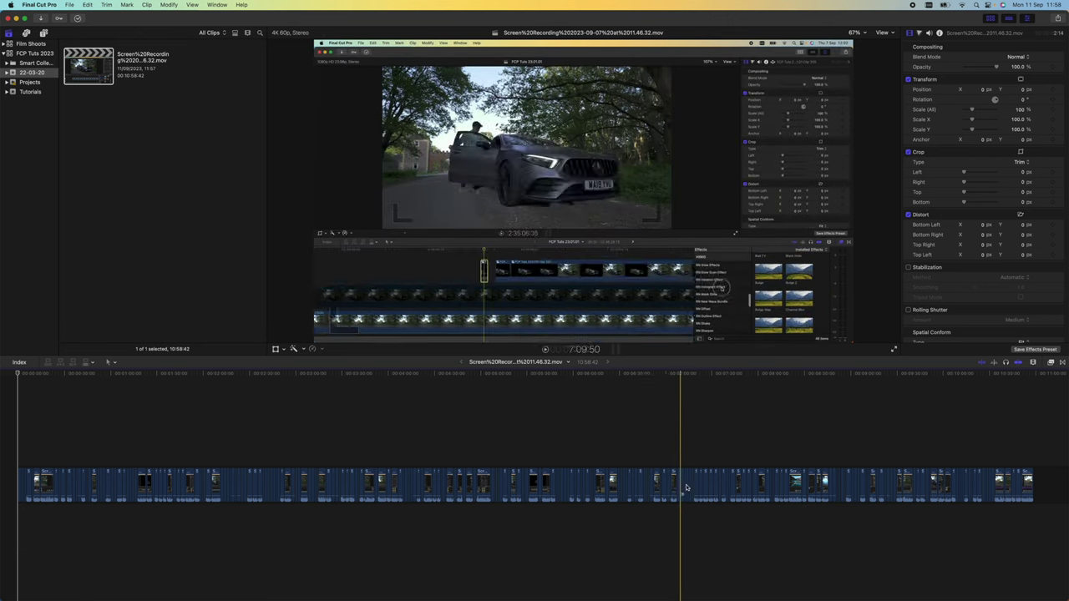
{"action": "key", "text": "super+equal"}
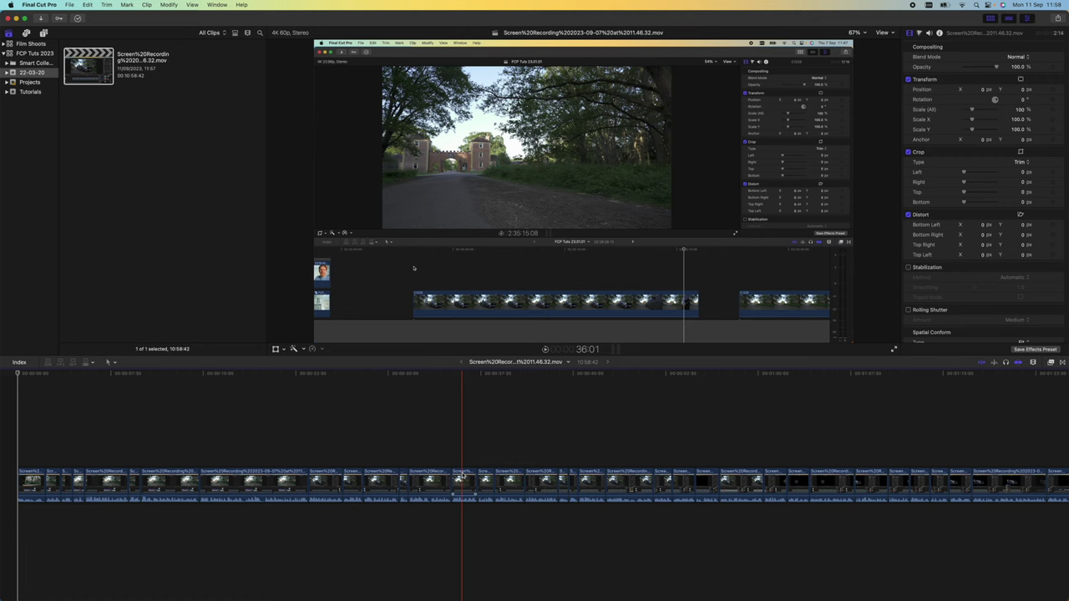
{"action": "scroll", "coordinate": [462, 478], "scroll_direction": "right", "scroll_amount": 10}
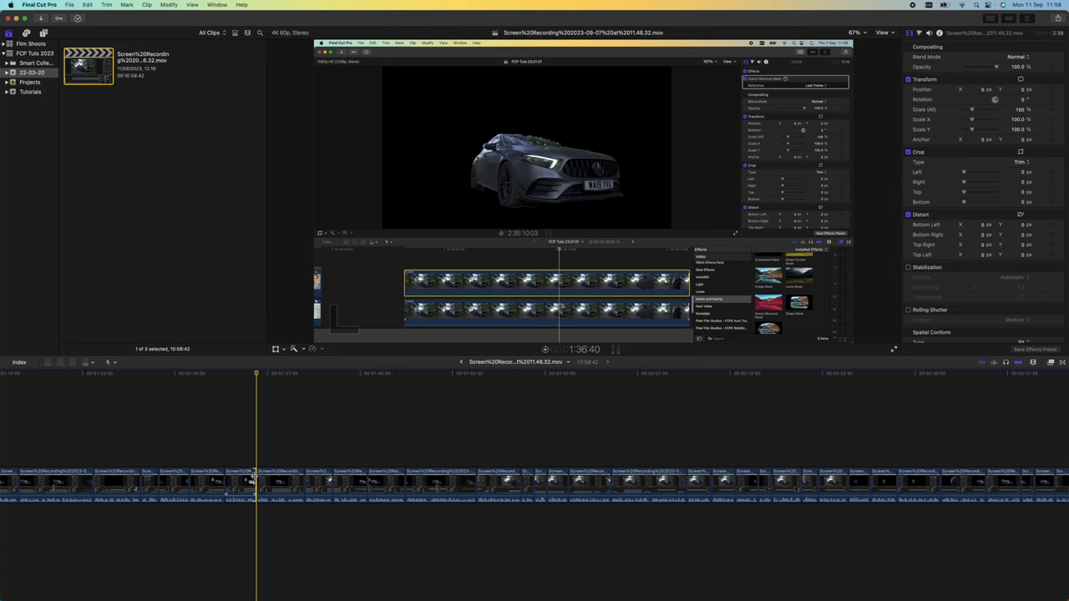
{"action": "left_click_drag", "start_coordinate": [253, 481], "coordinate": [366, 480]}
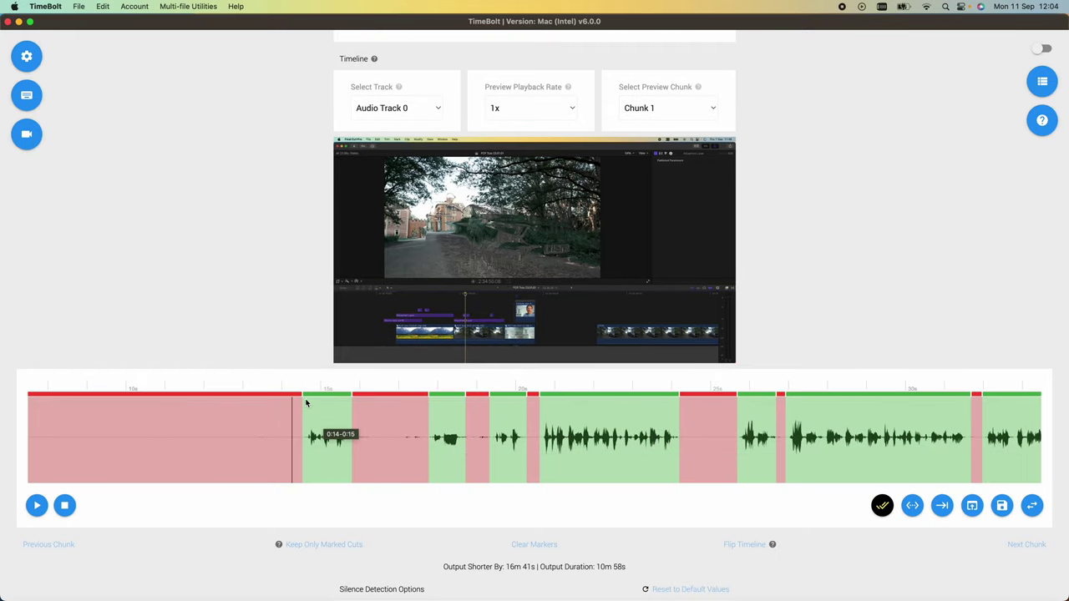
Toggle the 14–15 s speech back to kept (10m 58s output) and place the playhead just before it
{"action": "left_click", "coordinate": [324, 399]}
{"action": "left_click", "coordinate": [382, 399]}
{"action": "left_click", "coordinate": [377, 398]}
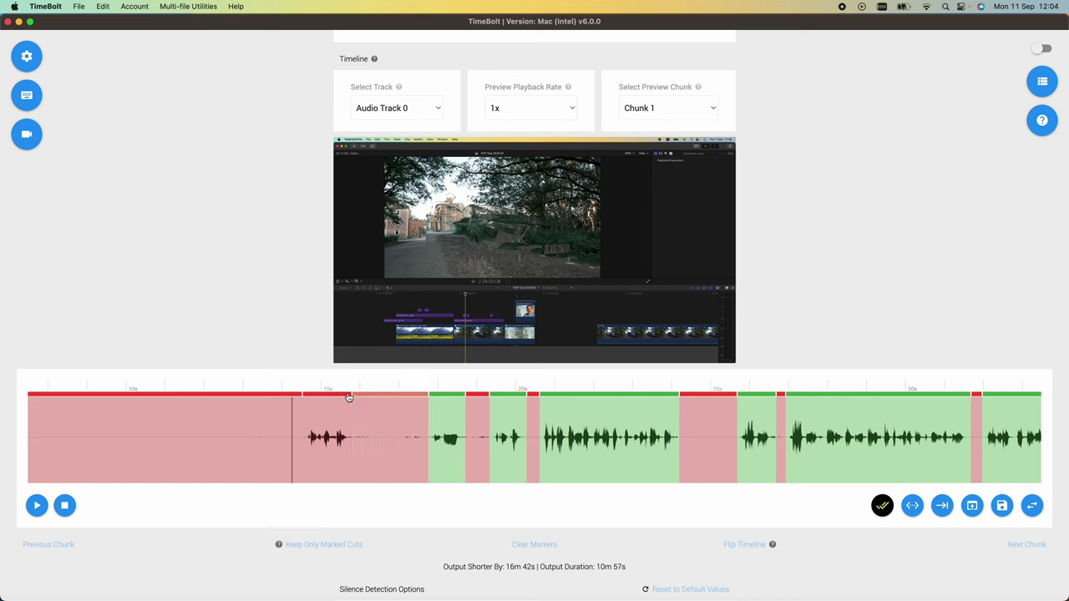
{"action": "left_click", "coordinate": [329, 398]}
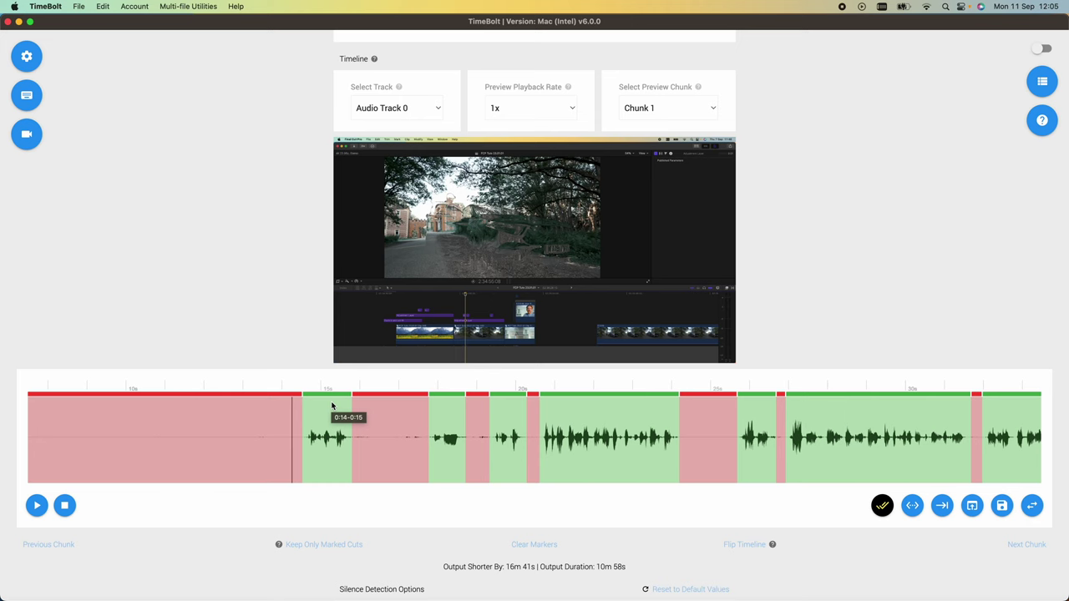
{"action": "left_click", "coordinate": [273, 420]}
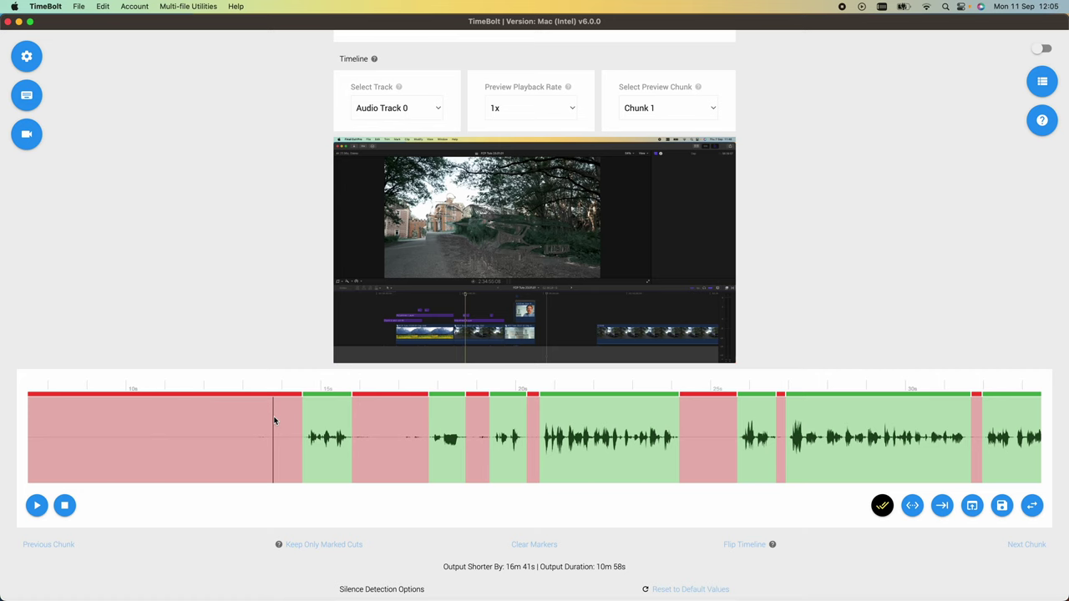
{"action": "scroll", "coordinate": [410, 418], "scroll_direction": "right", "scroll_amount": 5}
{"action": "scroll", "coordinate": [460, 398], "scroll_direction": "down", "scroll_amount": 2}
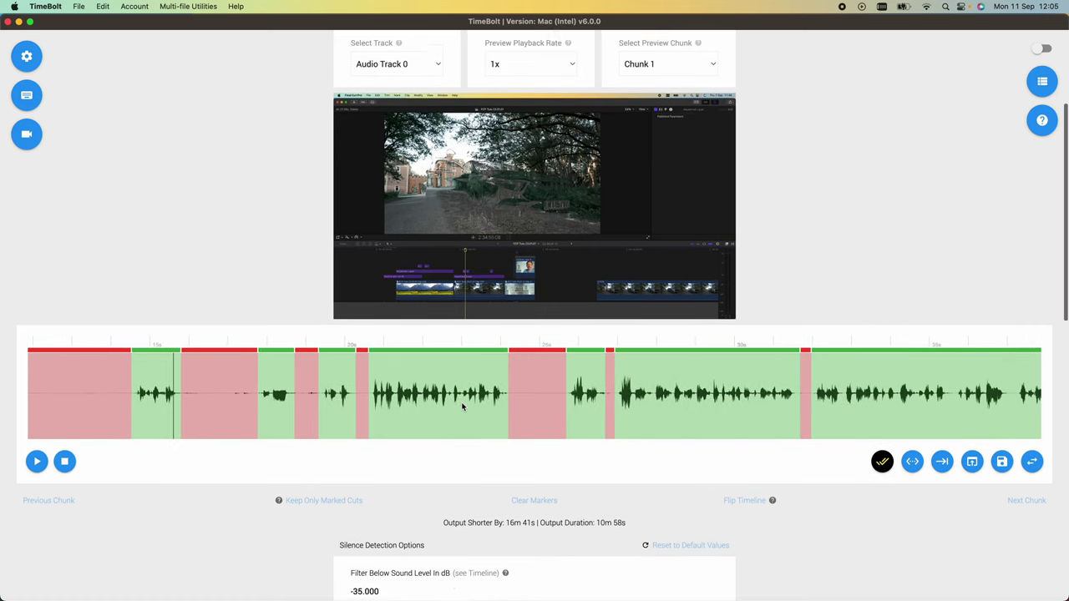
{"action": "scroll", "coordinate": [463, 406], "scroll_direction": "down", "scroll_amount": 8}
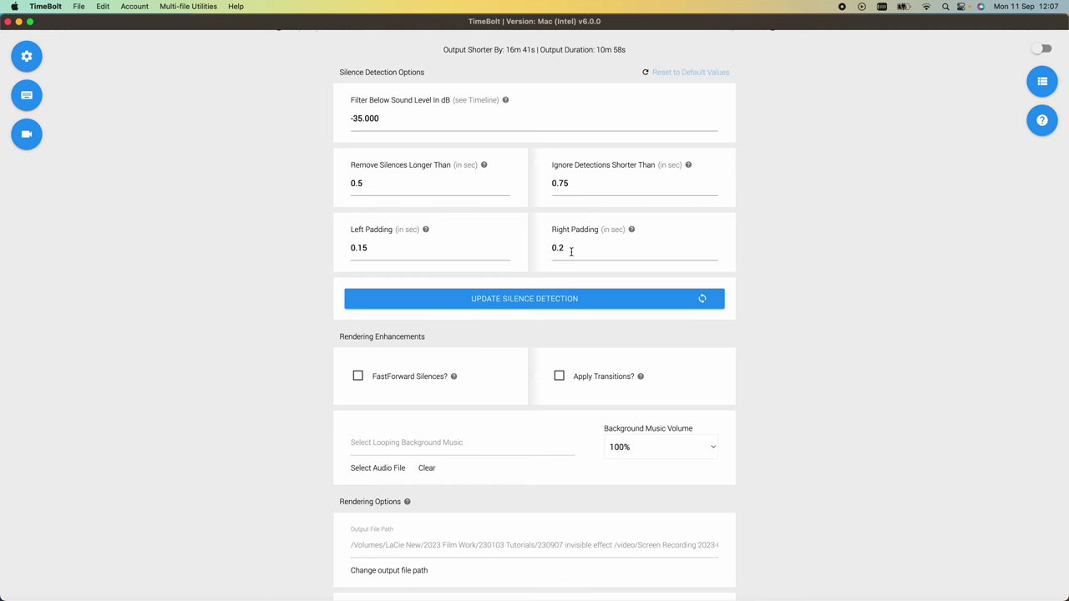
{"action": "scroll", "coordinate": [570, 248], "scroll_direction": "down", "scroll_amount": 3}
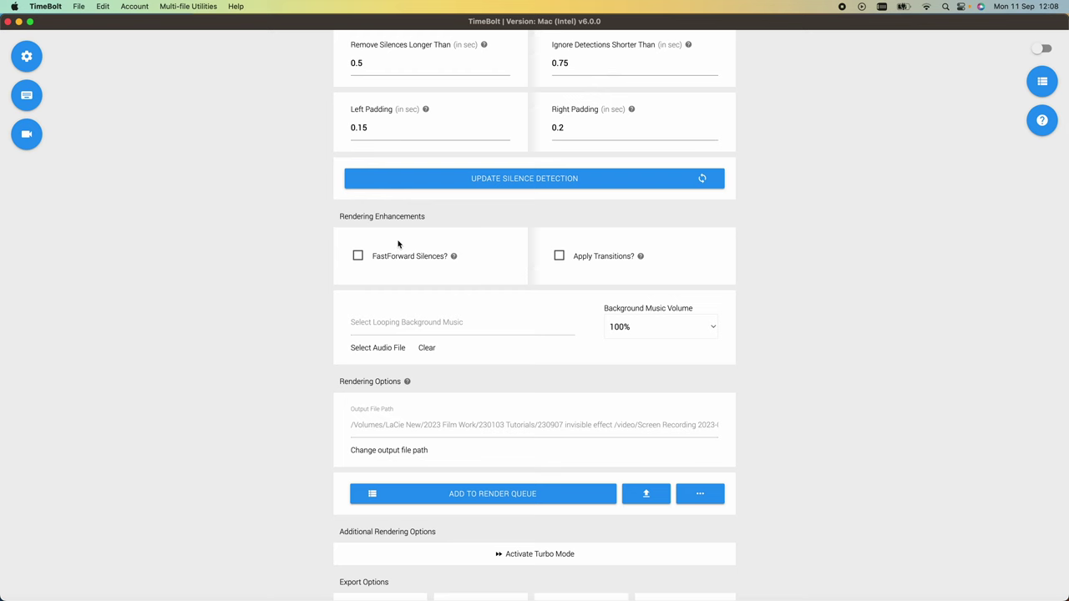
{"action": "scroll", "coordinate": [509, 300], "scroll_direction": "up", "scroll_amount": 3}
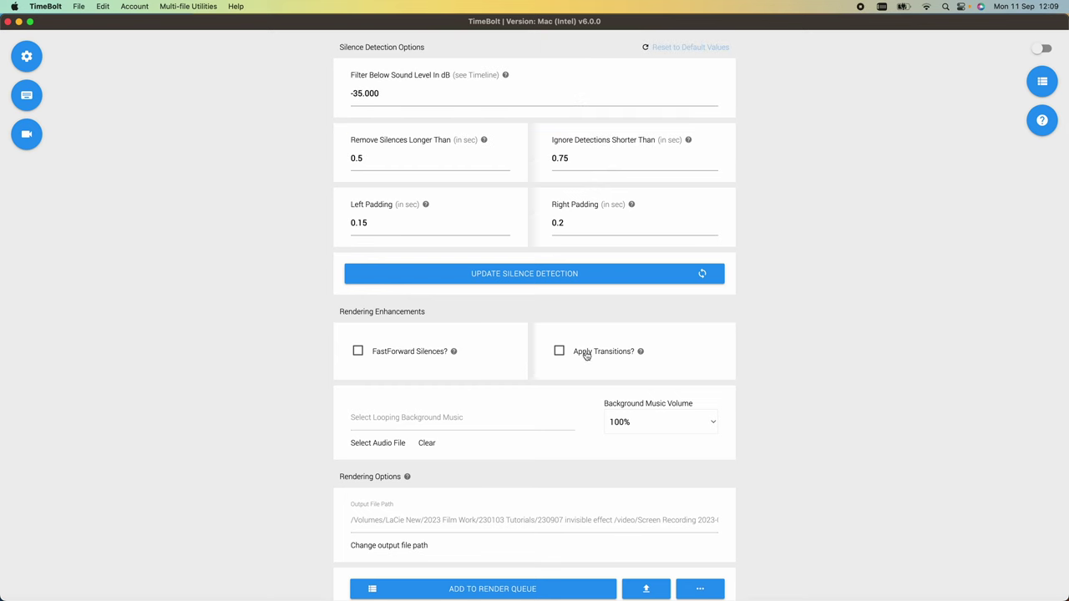
{"action": "left_click", "coordinate": [640, 351]}
{"action": "left_click", "coordinate": [426, 436]}
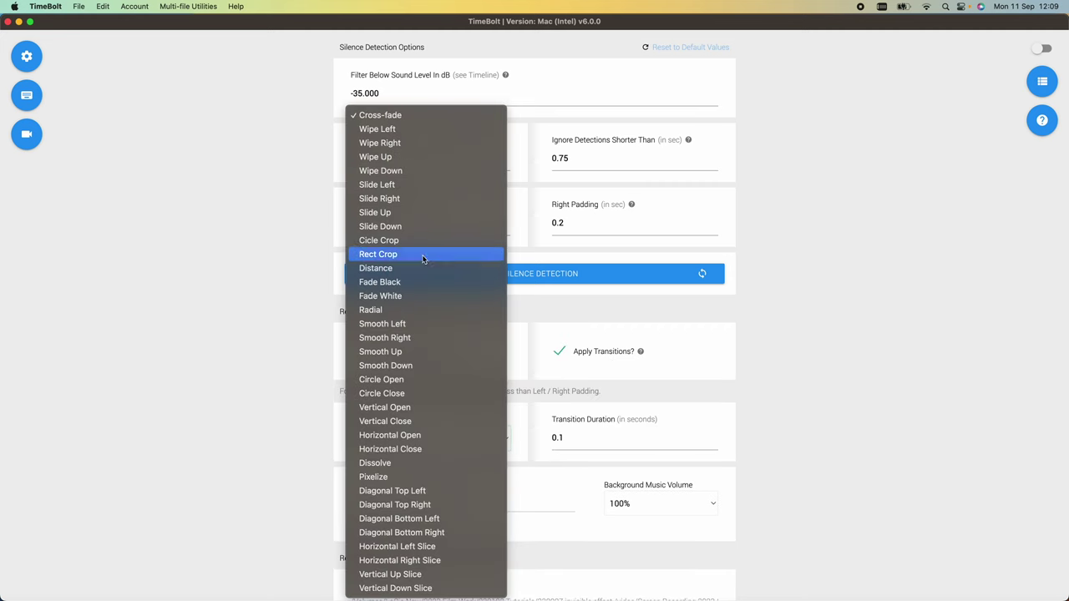
{"action": "left_click", "coordinate": [640, 351]}
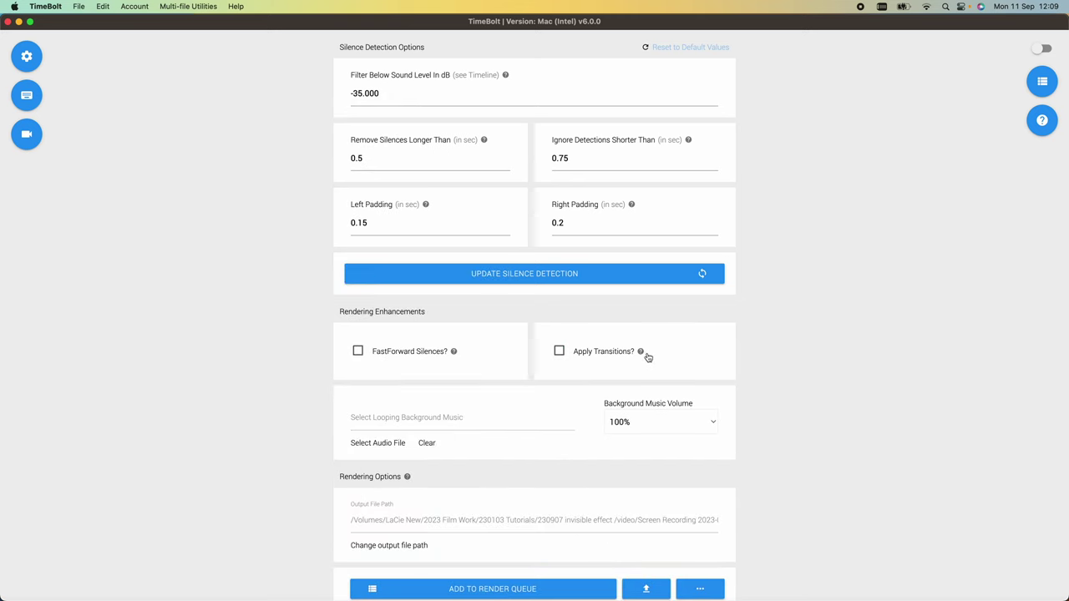
{"action": "left_click", "coordinate": [640, 351]}
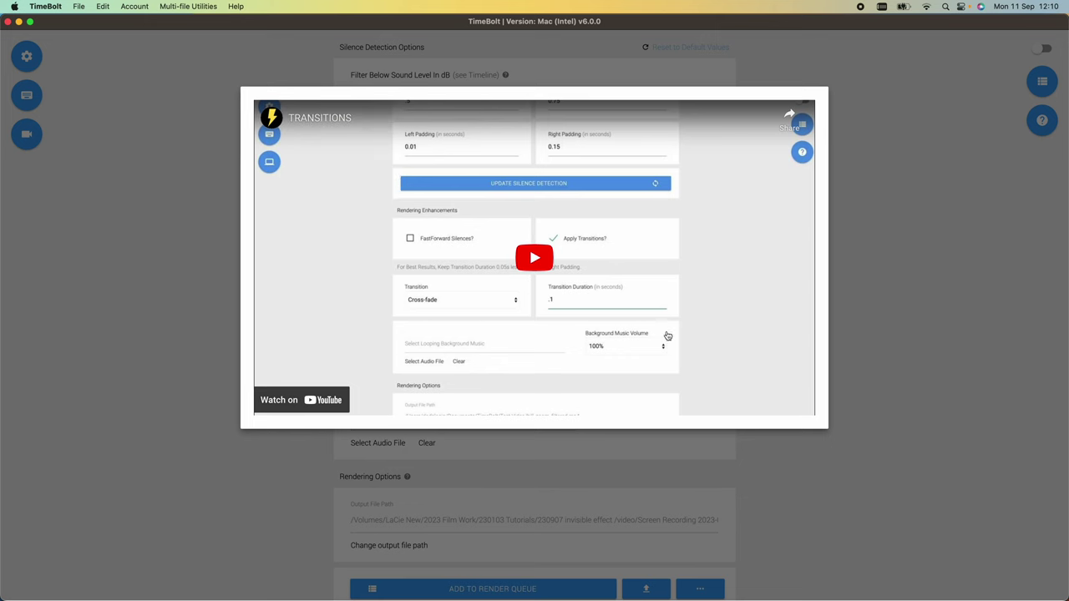
{"action": "left_click", "coordinate": [846, 332]}
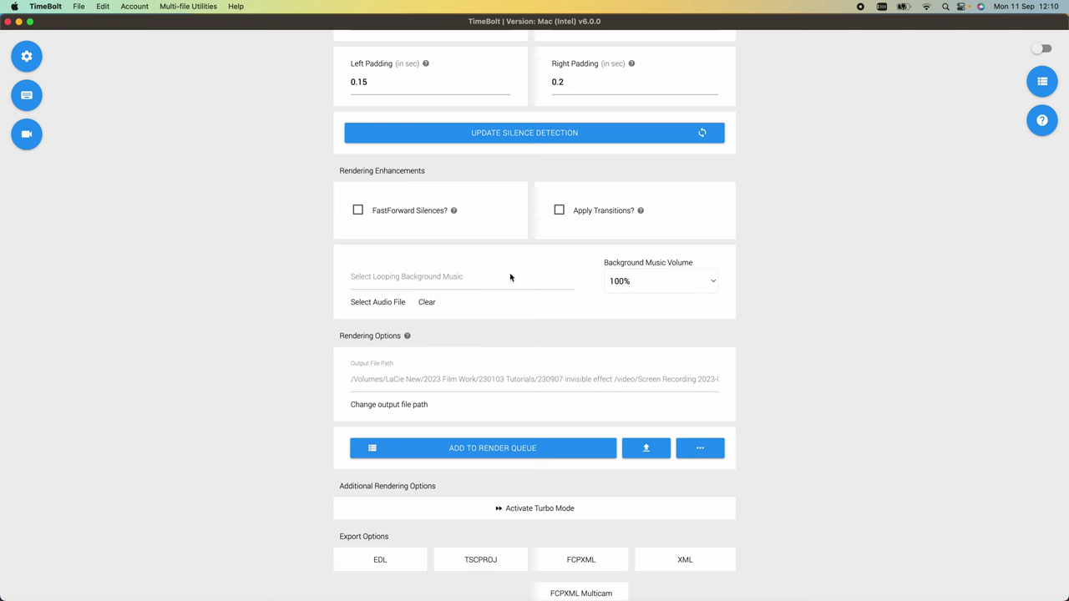
Export the cut timeline as FCPXML, leaving one render task queued
{"action": "scroll", "coordinate": [510, 278], "scroll_direction": "down", "scroll_amount": 2}
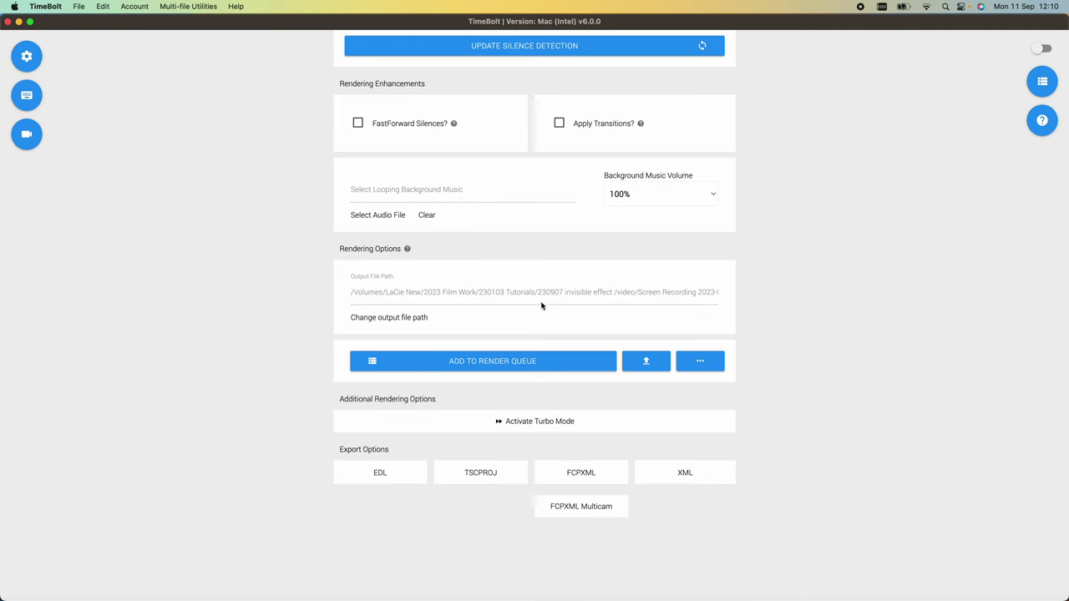
{"action": "left_click", "coordinate": [583, 474]}
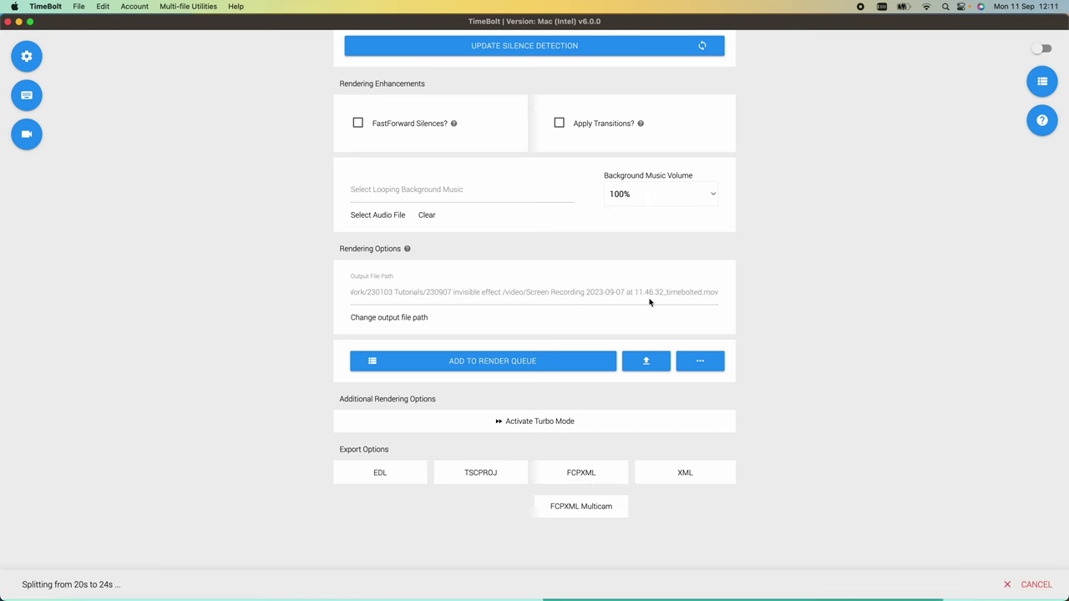
{"action": "left_click", "coordinate": [1027, 584]}
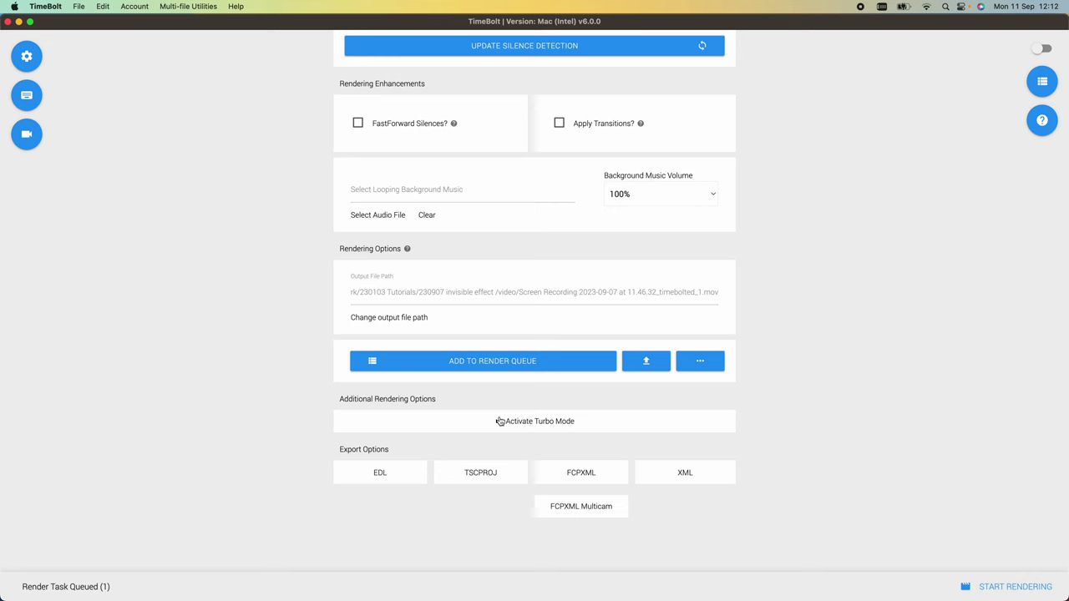
{"action": "left_click", "coordinate": [580, 421]}
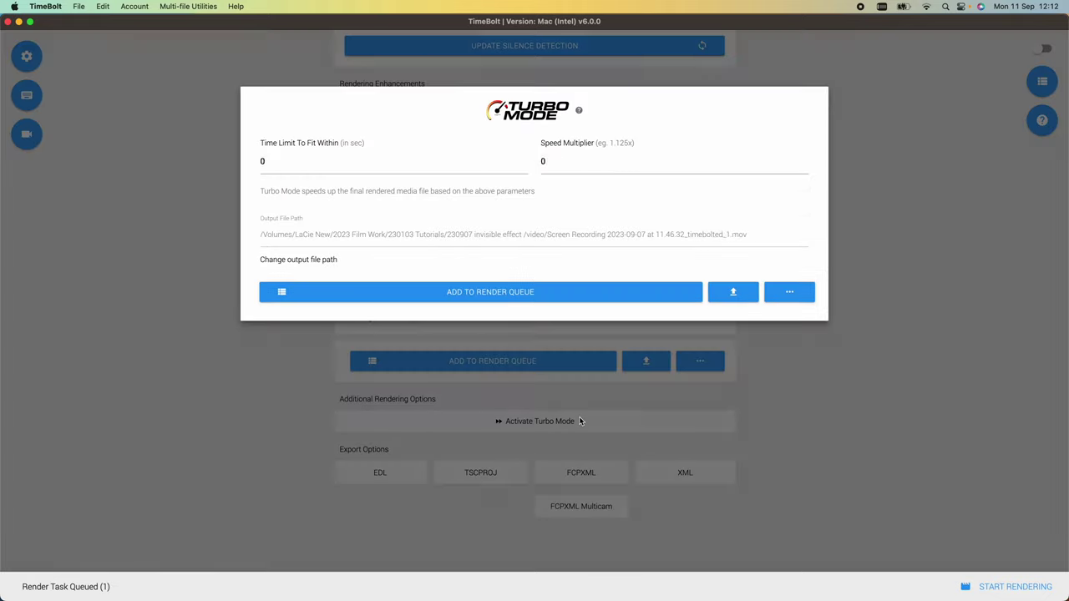
{"action": "left_click", "coordinate": [579, 449]}
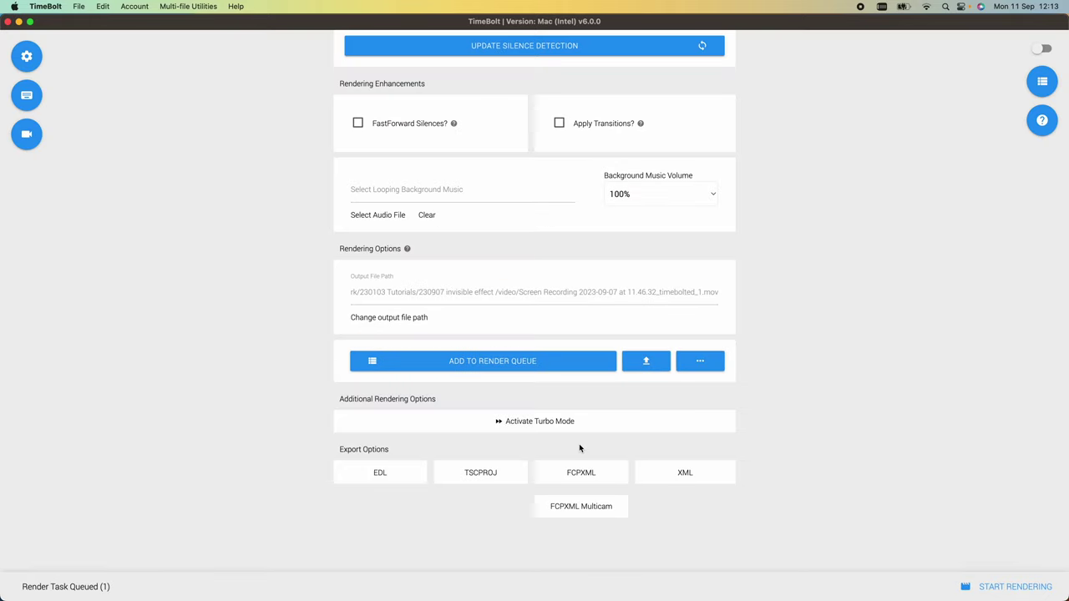